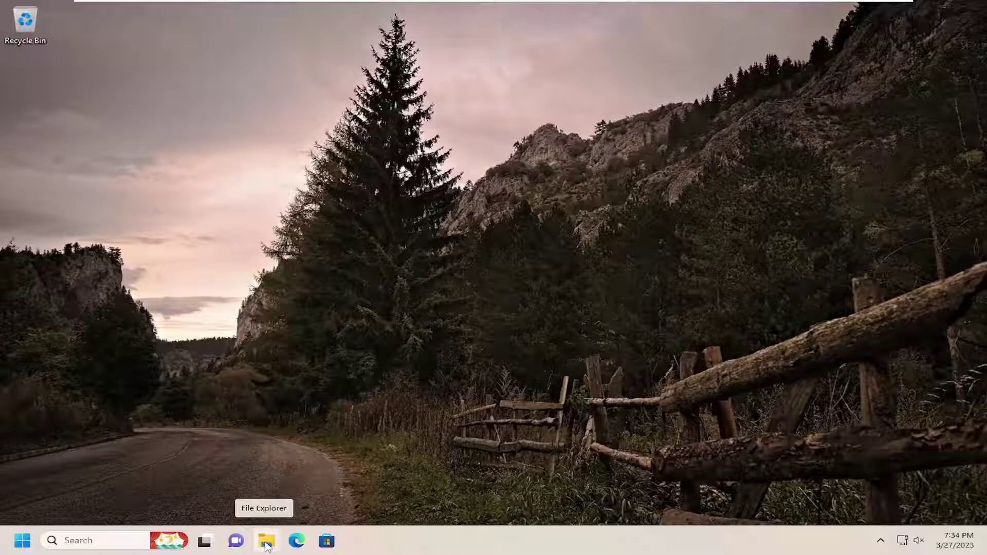
- Open the Local Disk (C:) Properties from This PC and view its Quota tab
left_click(268, 543)
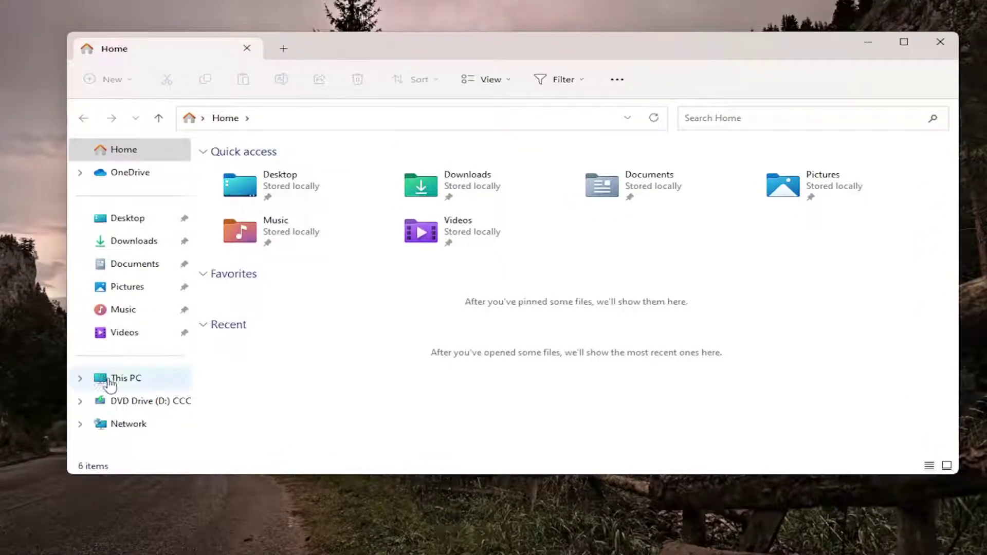
left_click(129, 381)
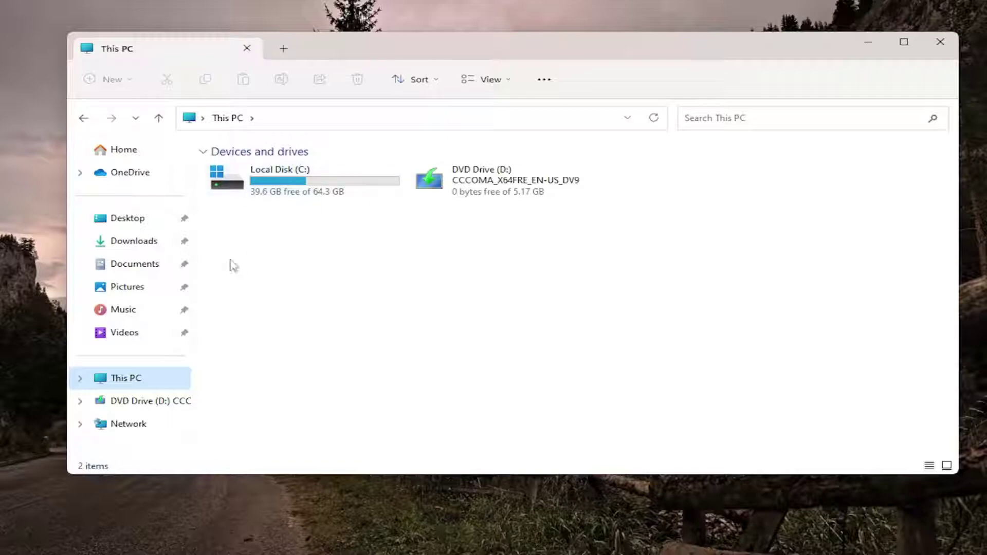
right_click(272, 190)
left_click(333, 395)
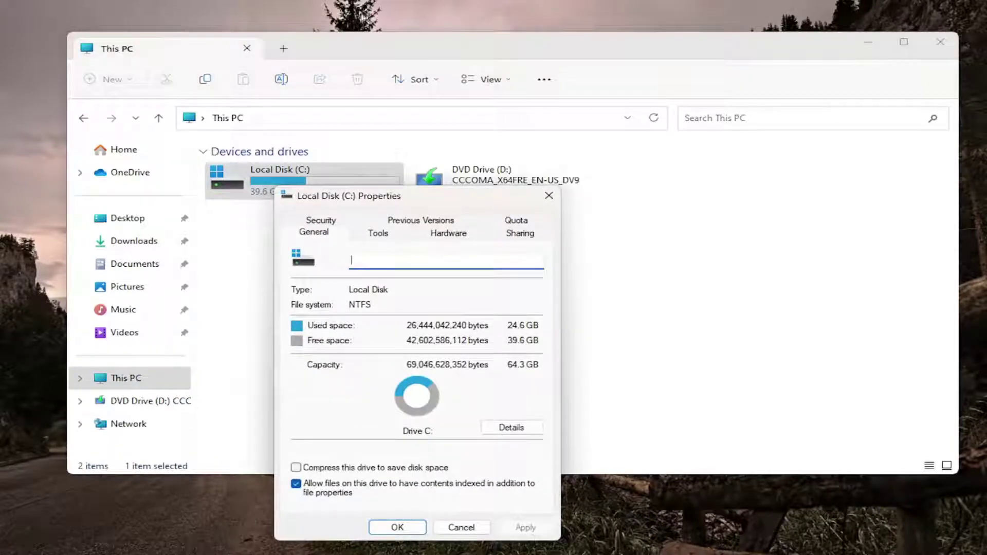
left_click_drag(461, 194, 539, 84)
left_click(594, 111)
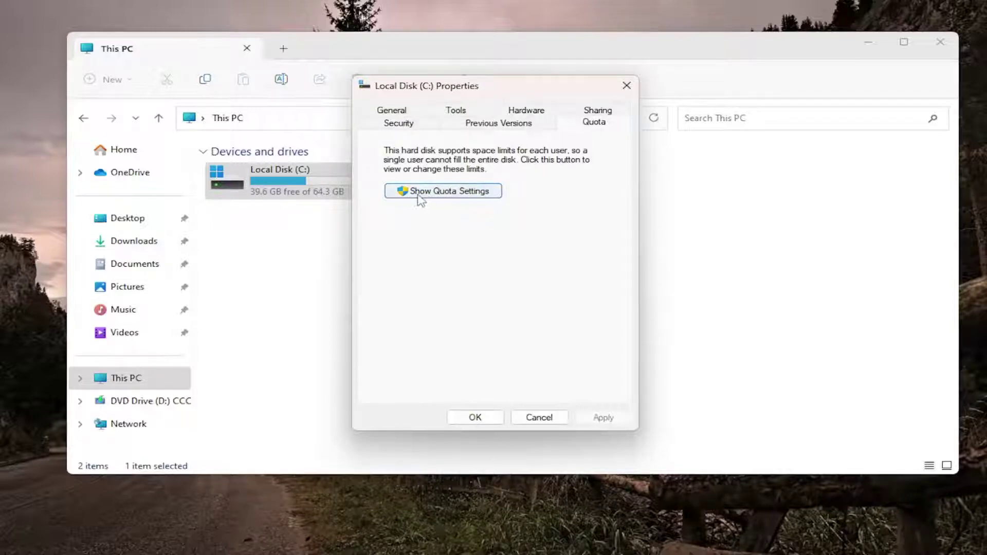
- Enable quota management on C:, stop denying over-limit space, and select Limit disk space to
left_click(458, 193)
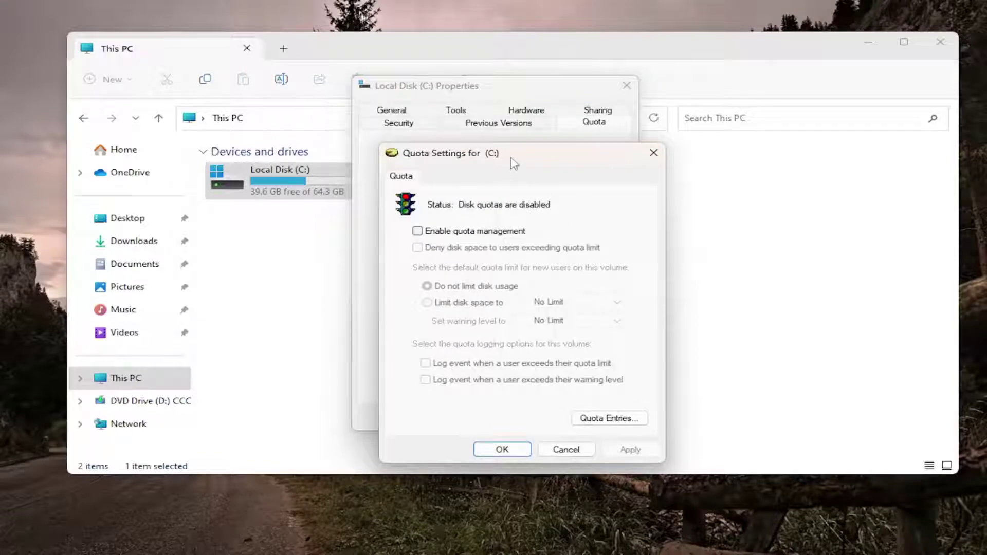
left_click_drag(510, 153, 490, 97)
left_click(397, 177)
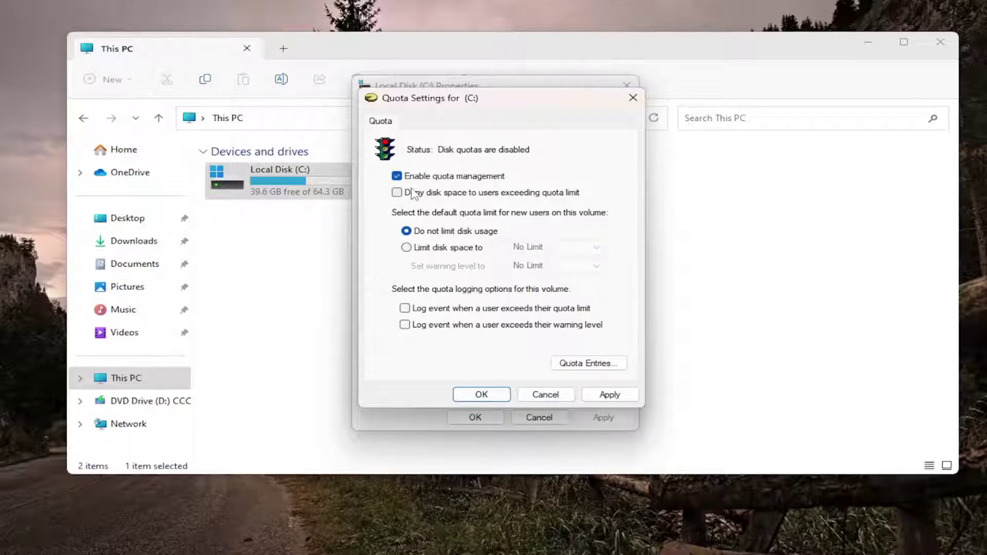
left_click(397, 194)
left_click(415, 249)
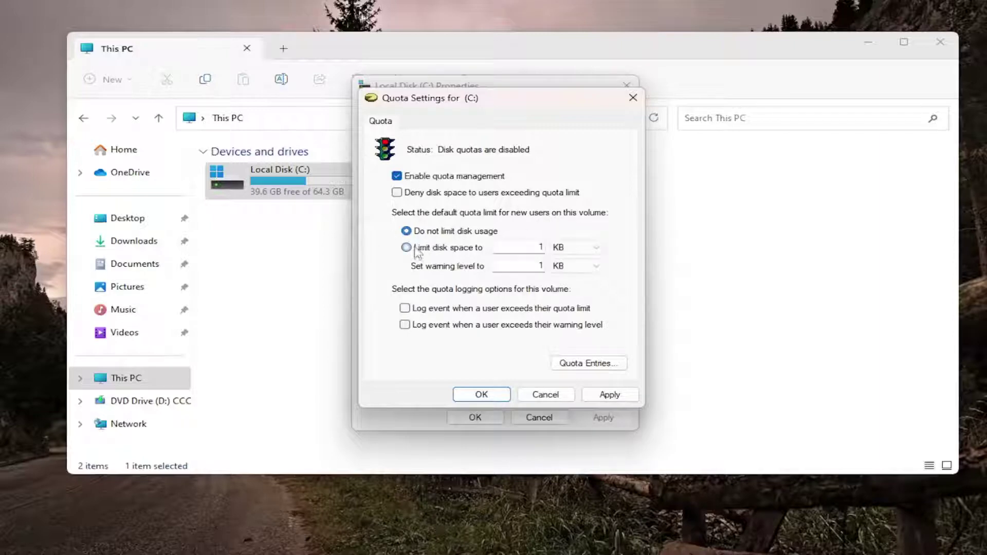
left_click(416, 249)
left_click(594, 248)
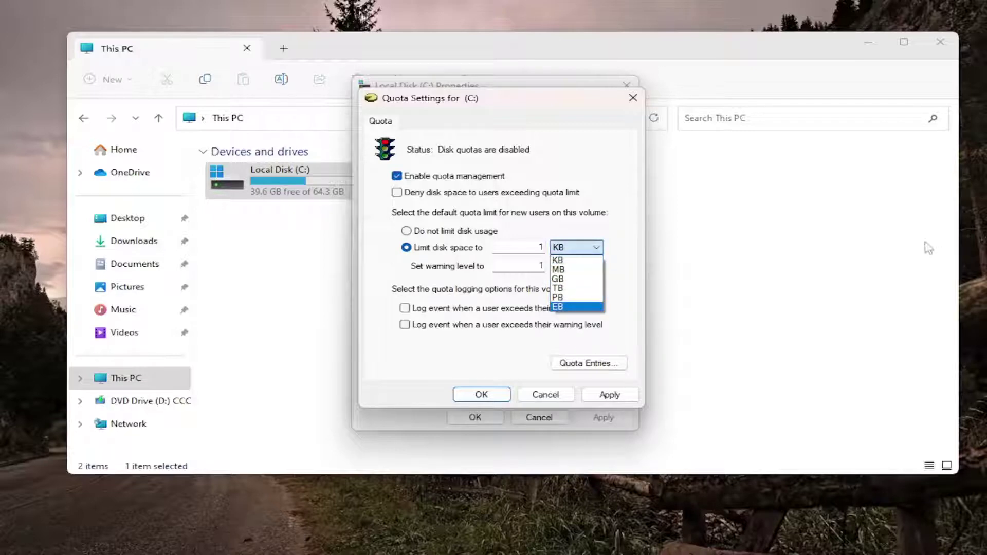
- Set the new-user disk space limit to 10 GB
left_click(571, 211)
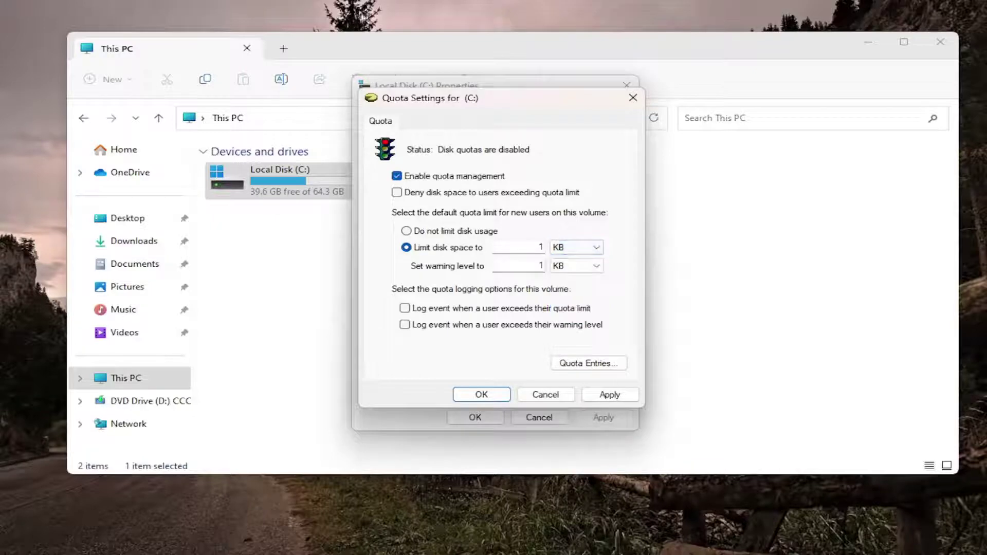
left_click(539, 264)
type("1")
left_click(569, 248)
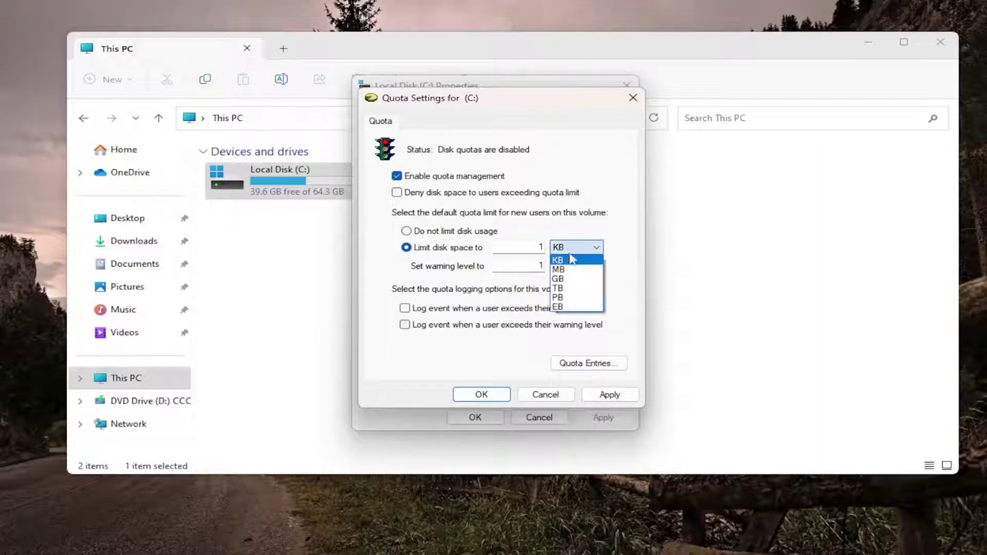
left_click(561, 278)
key("shift+Tab")
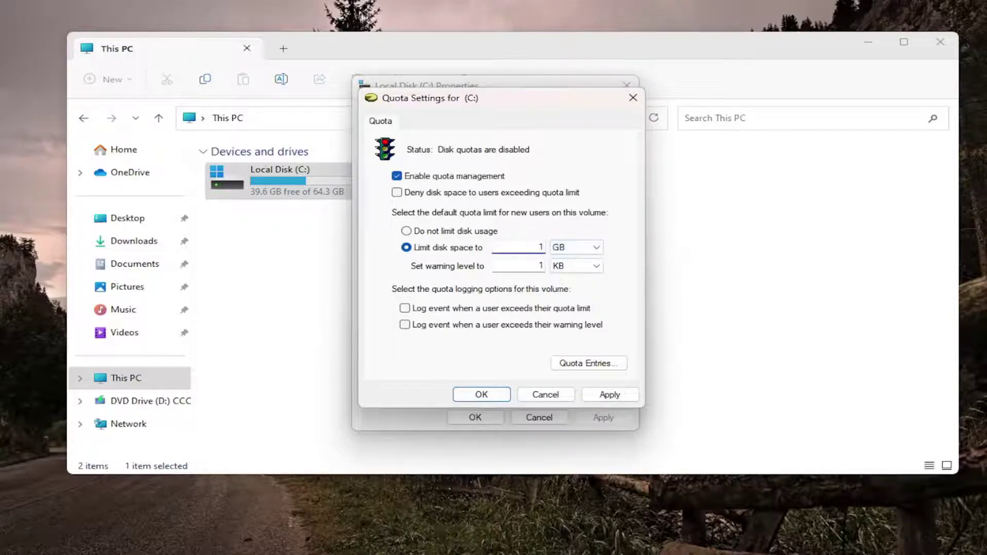
type("0")
- Set the quota warning level to 9 GB
double_click(540, 265)
type("9")
left_click(592, 265)
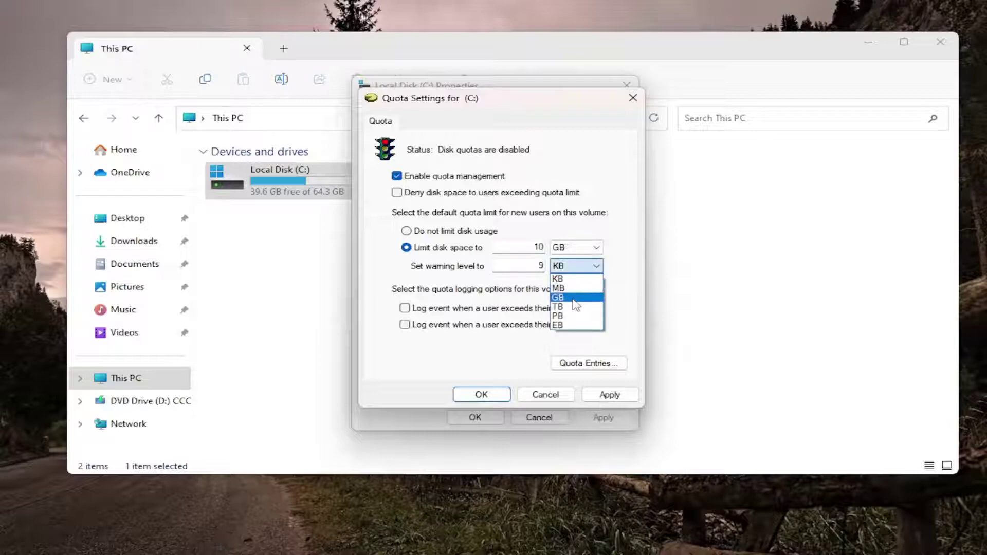
left_click(568, 293)
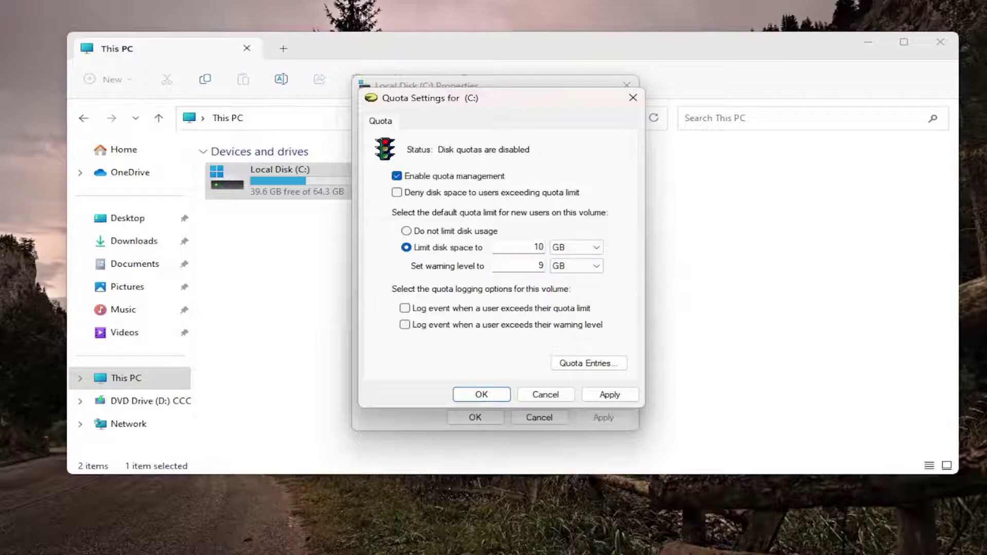
- Apply the 10 GB limit and 9 GB warning, confirming activation of the quota system
left_click(609, 394)
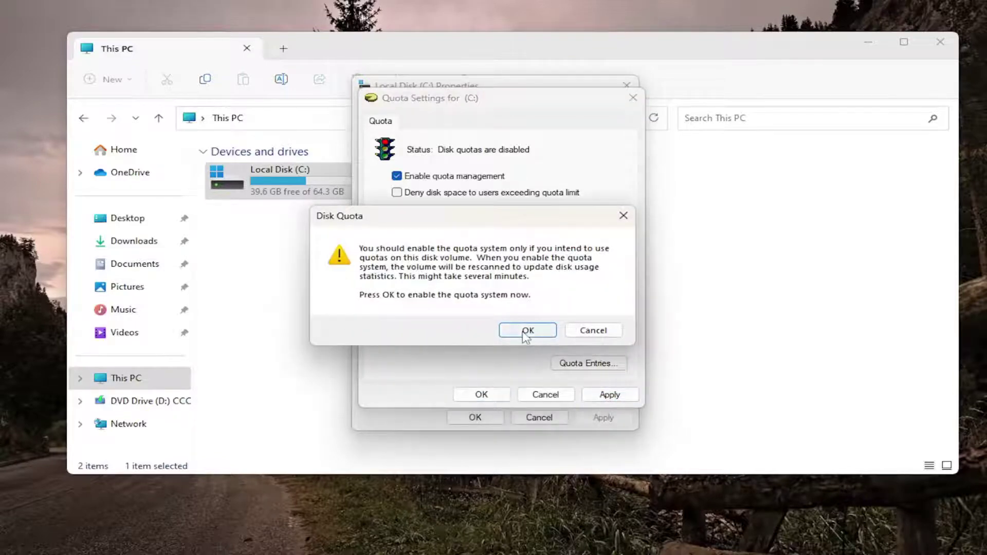
left_click(528, 331)
left_click(481, 396)
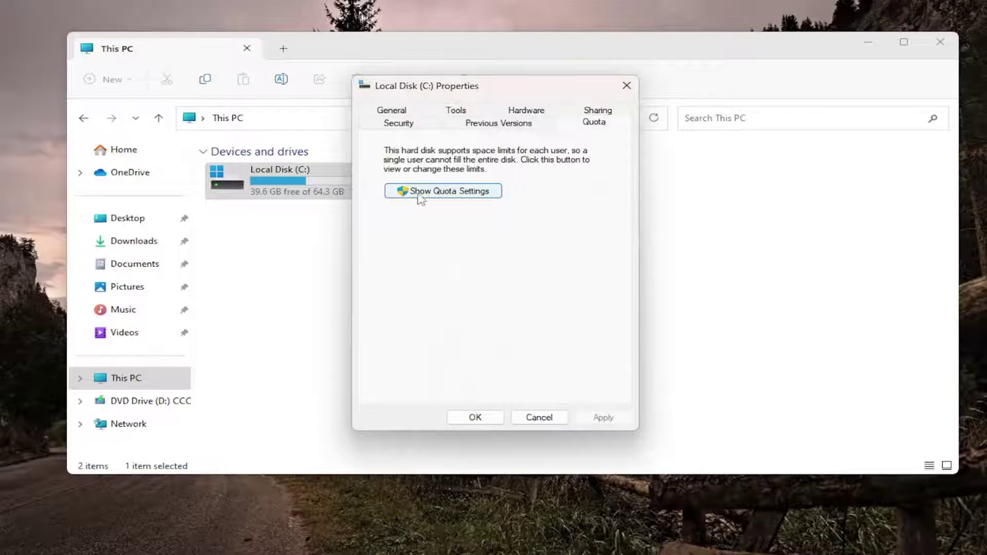
left_click(454, 192)
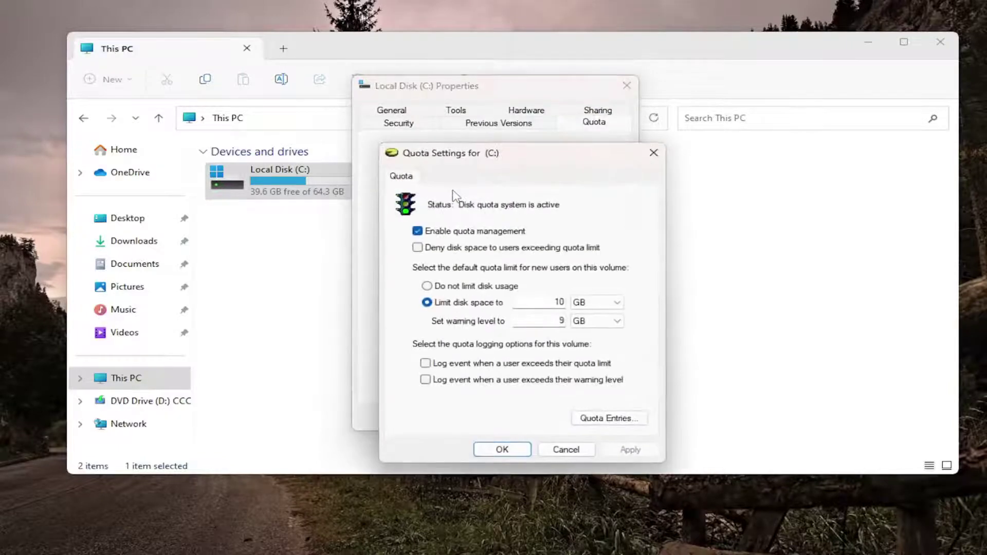
left_click_drag(471, 156, 445, 119)
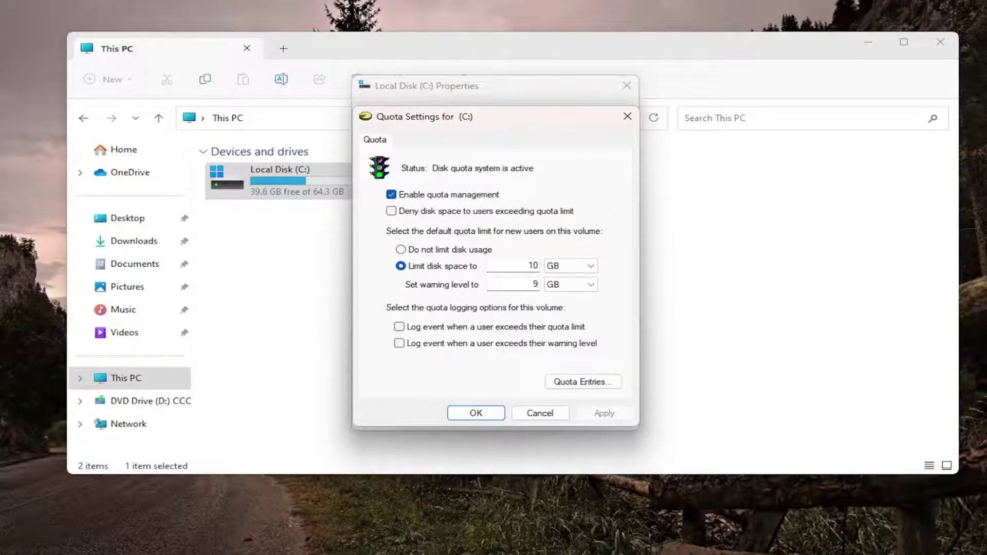
- Open C:'s quota entries list, widen the Status column, and cancel a new quota entry
left_click(576, 384)
left_click_drag(260, 60, 357, 62)
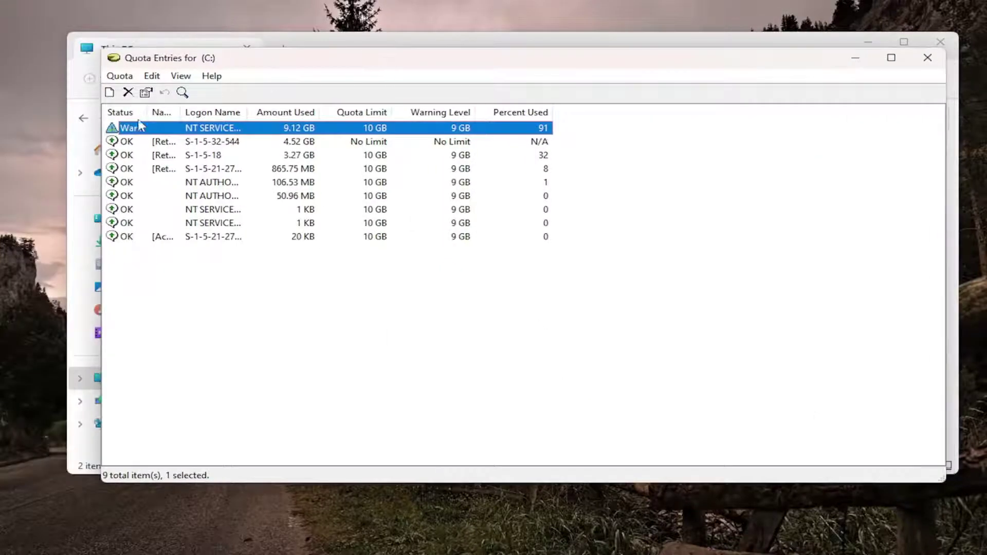
left_click_drag(184, 113, 229, 117)
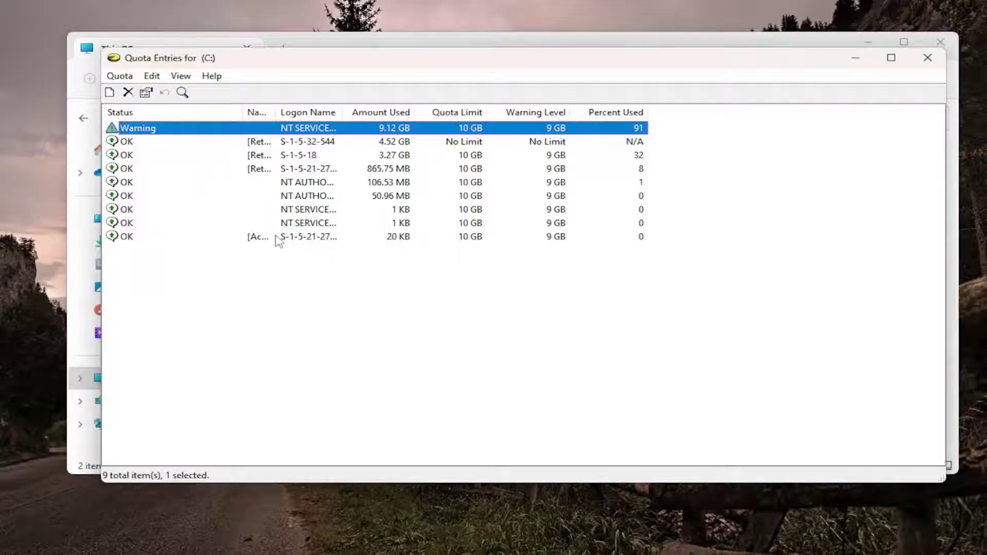
left_click(104, 77)
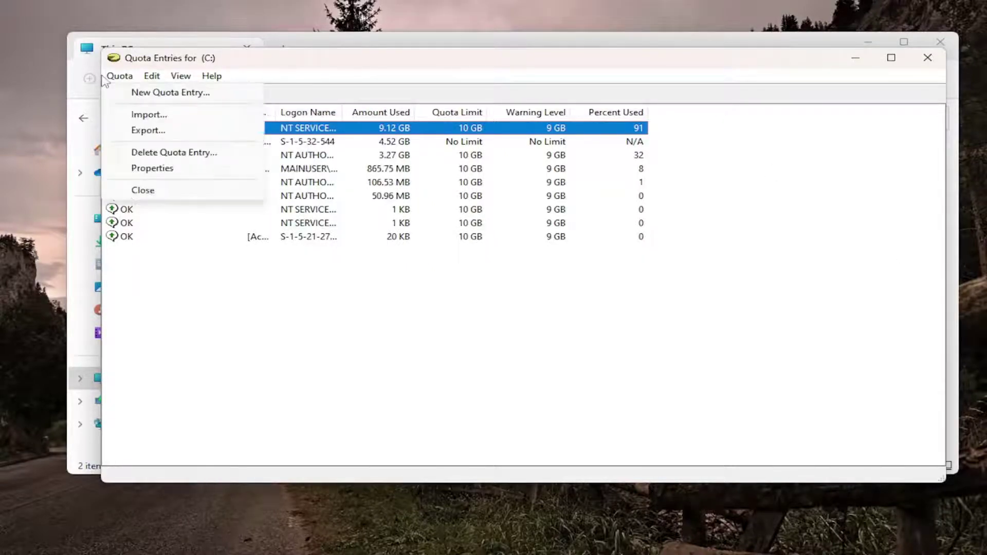
left_click(154, 93)
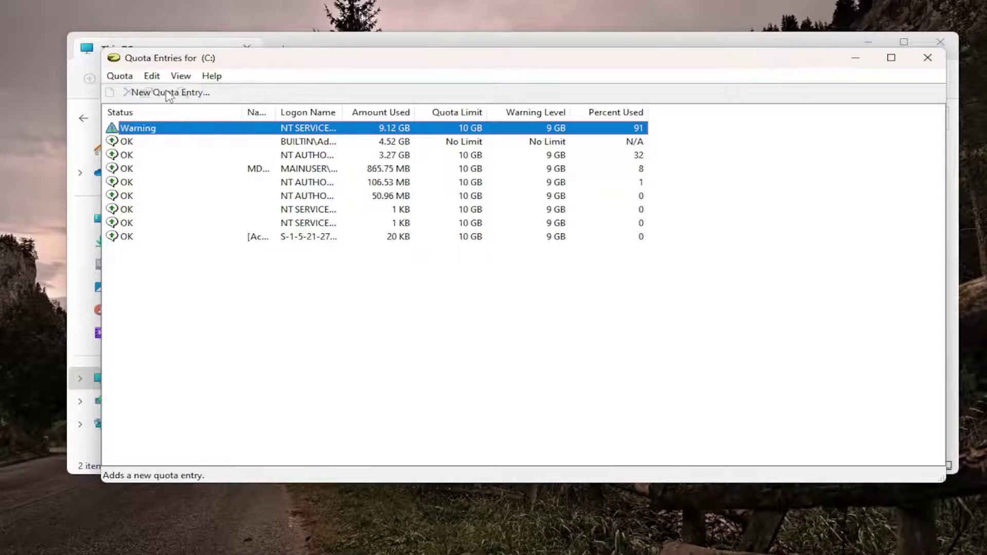
left_click(154, 218)
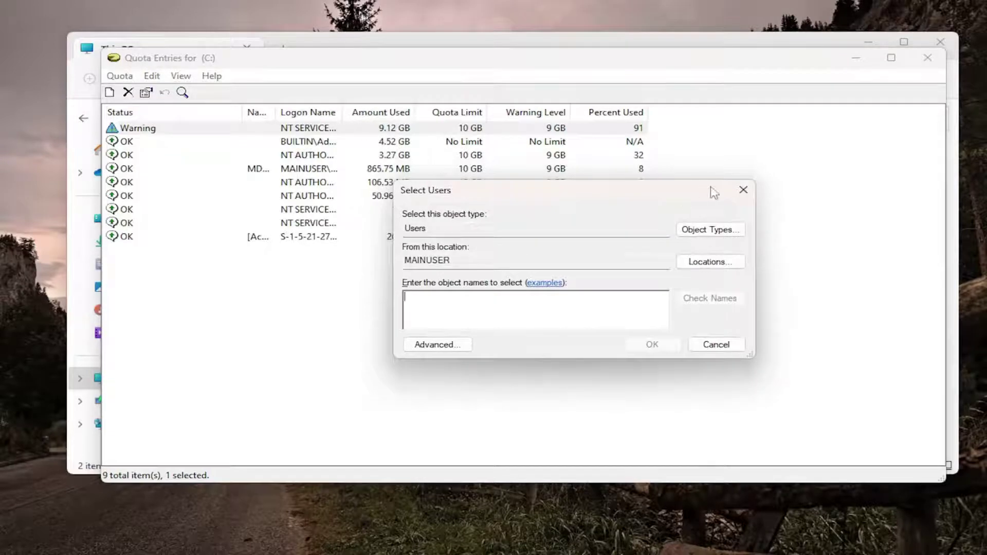
left_click(743, 189)
- Widen the Logon Name column, cancel another new quota entry, and close the list
left_click_drag(343, 112, 523, 126)
left_click(120, 78)
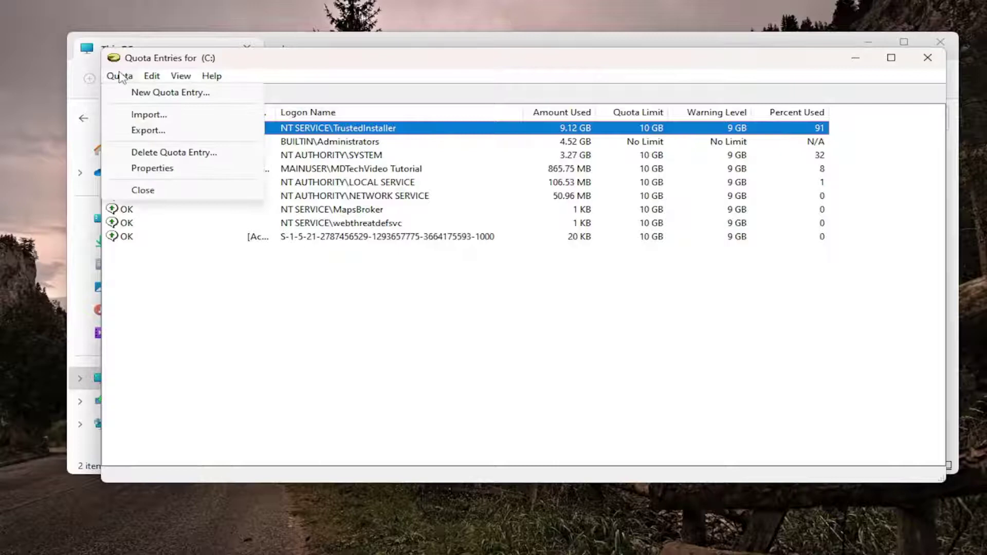
left_click(141, 96)
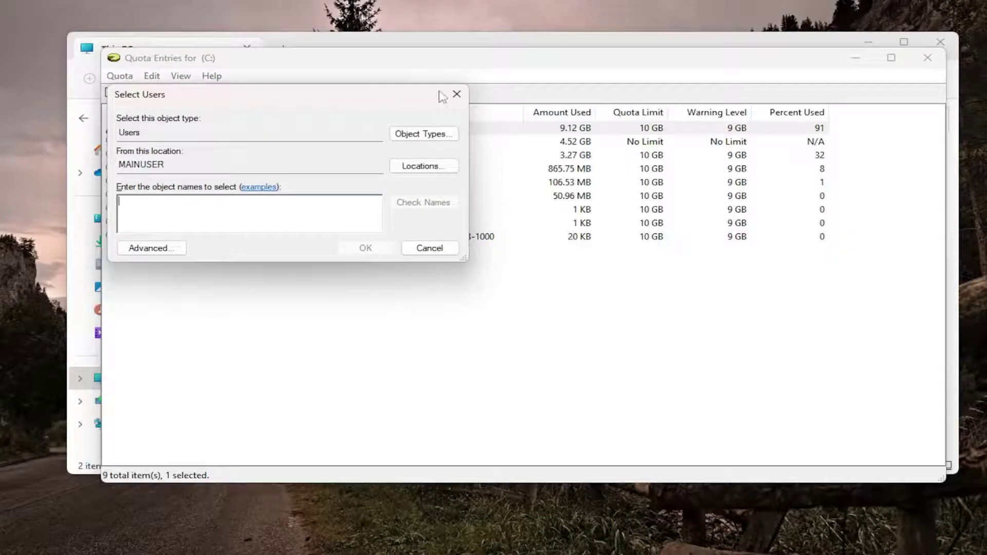
left_click(456, 94)
left_click(932, 61)
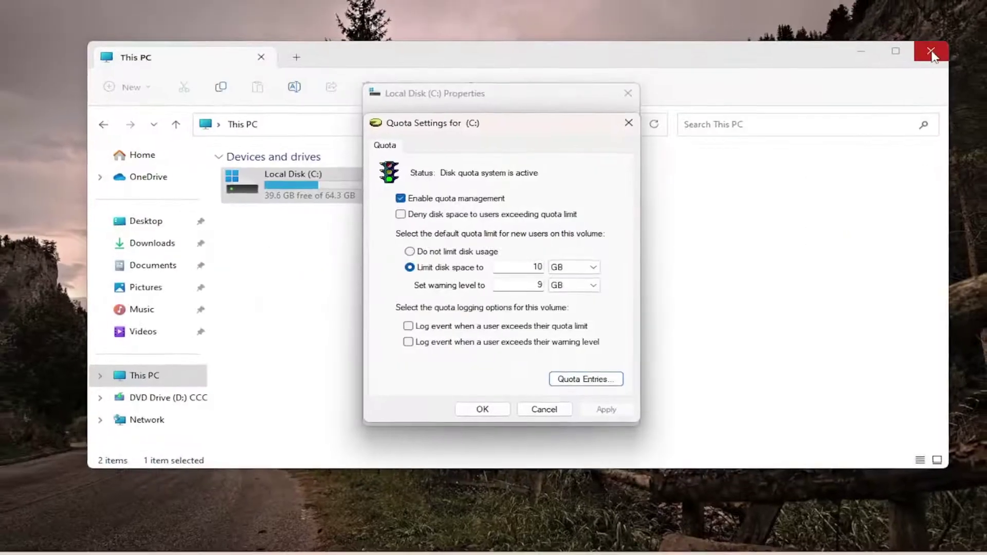
- Close the quota dialogs and File Explorer, then search Windows for 'group polic'
left_click(605, 110)
key("Escape")
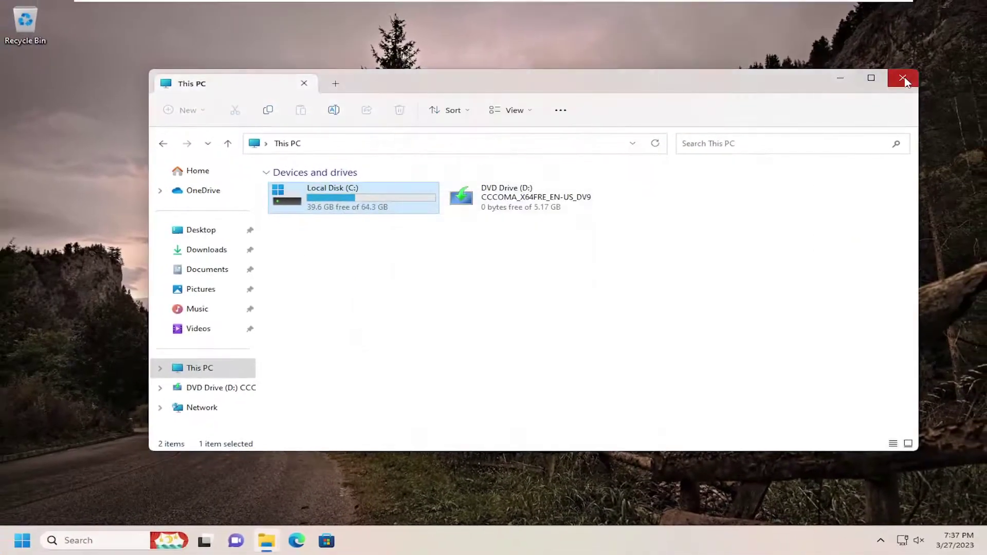
left_click(904, 77)
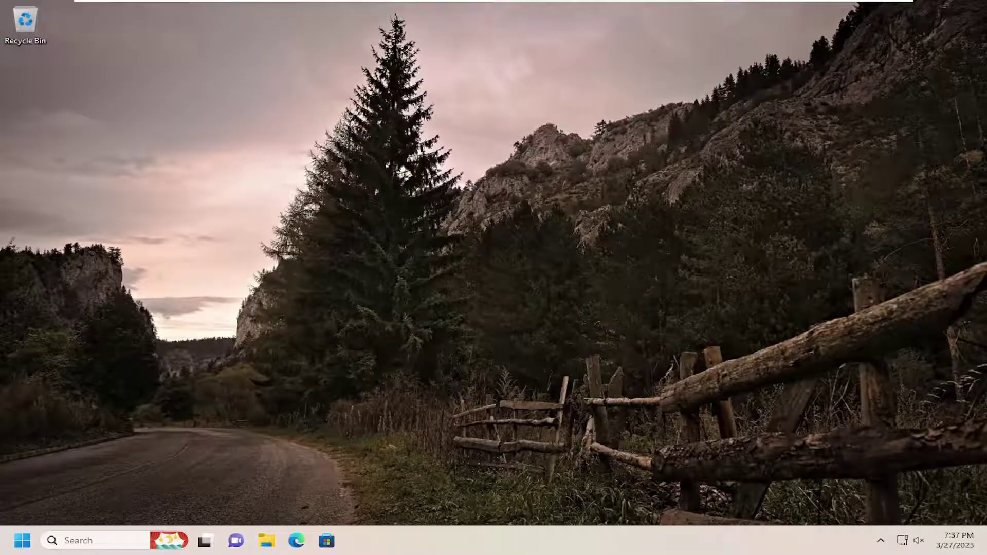
left_click(62, 535)
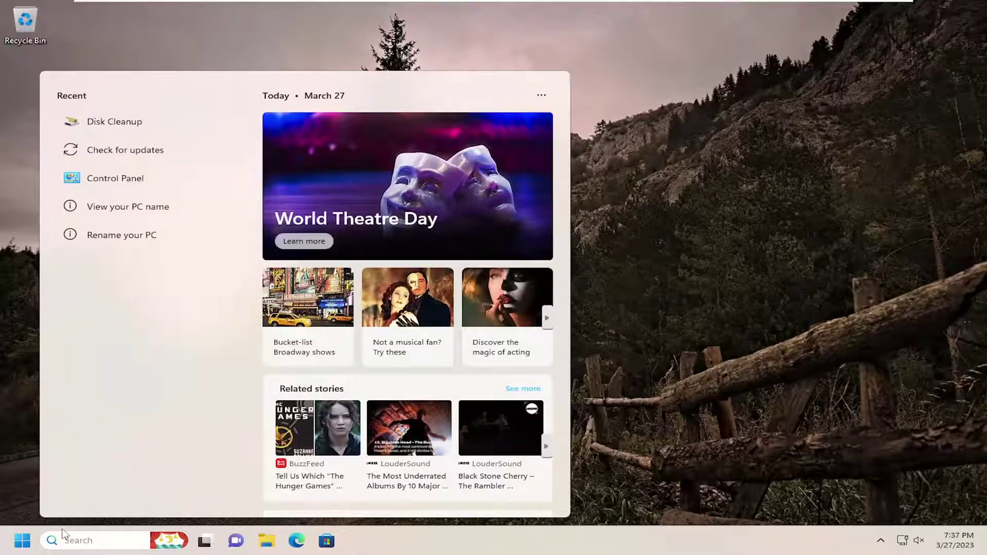
type("group pol")
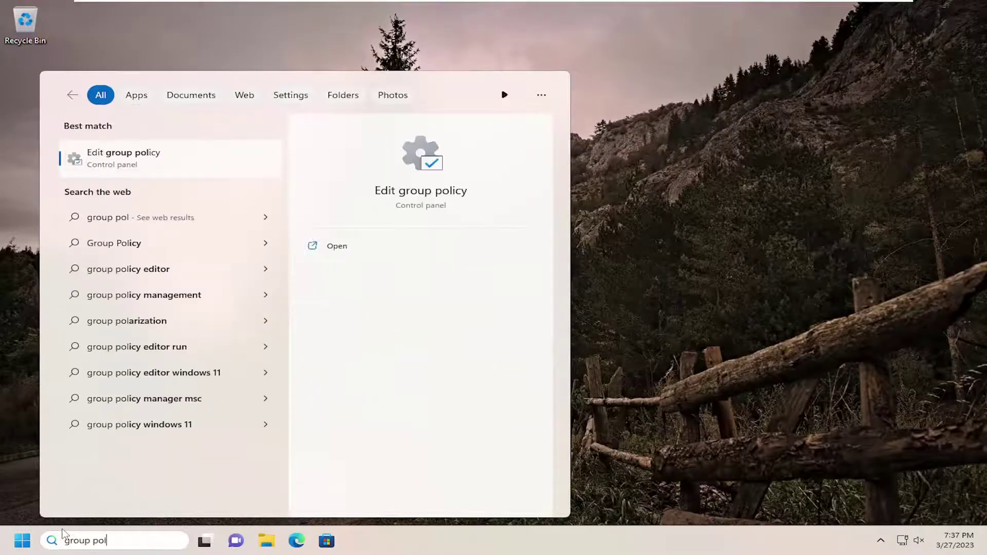
type("ic")
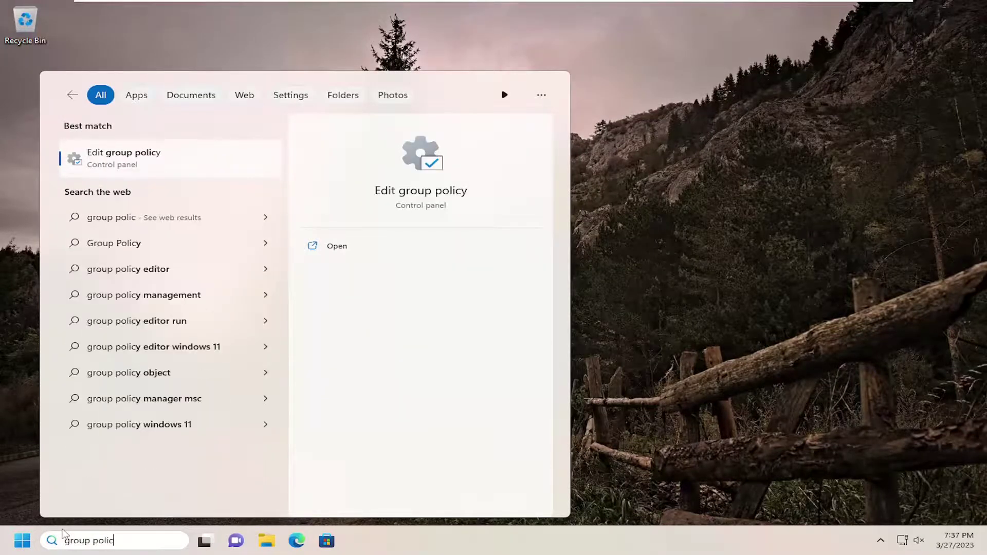
- Launch Edit group policy, enlarge it, and browse to Computer Configuration > Administrative Templates > System > Disk Quotas
left_click(130, 158)
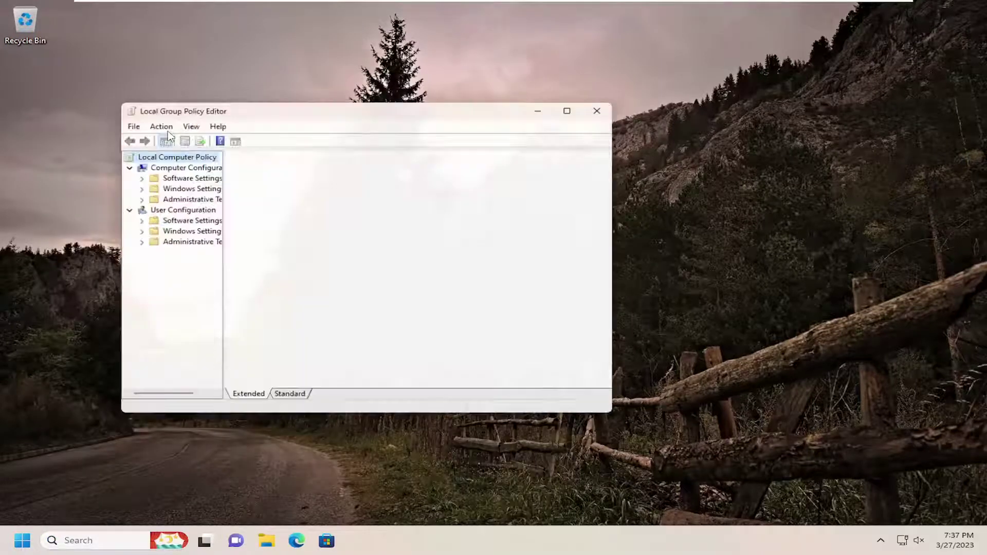
left_click_drag(315, 102, 322, 92)
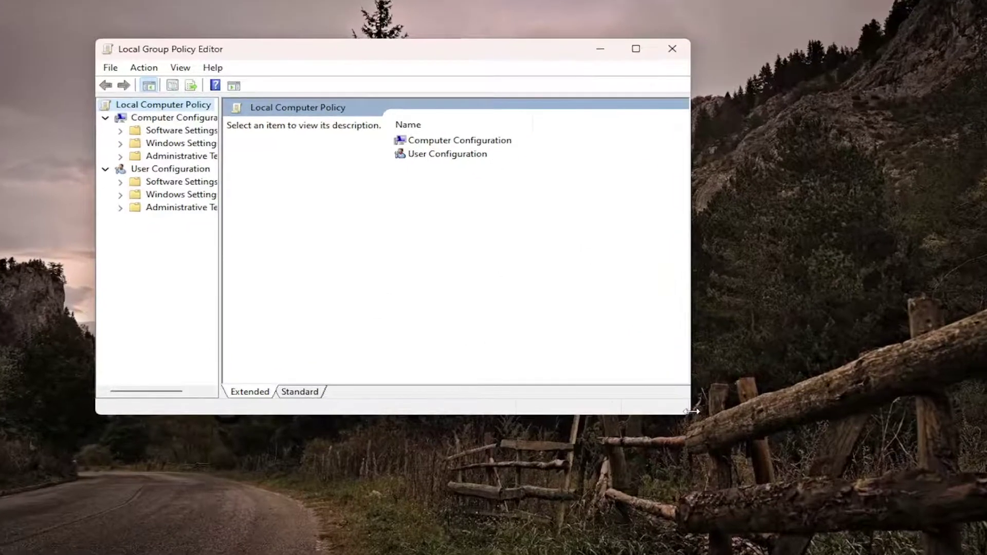
left_click_drag(692, 415, 874, 490)
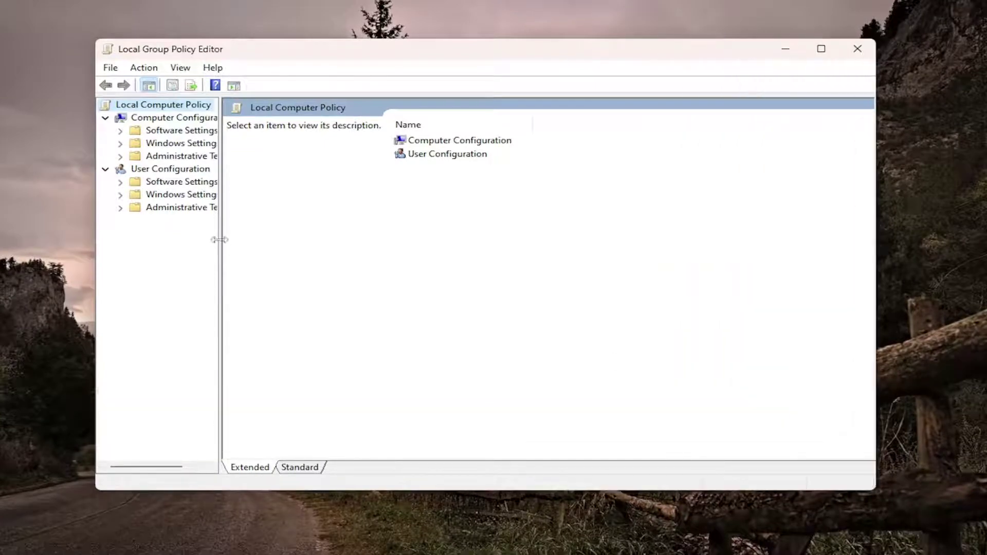
left_click_drag(220, 242, 286, 248)
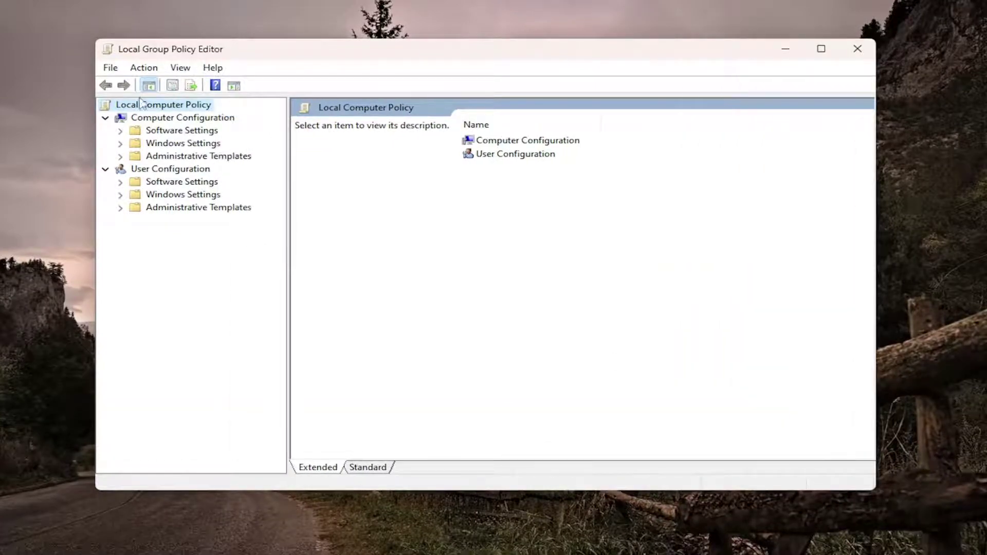
left_click(153, 122)
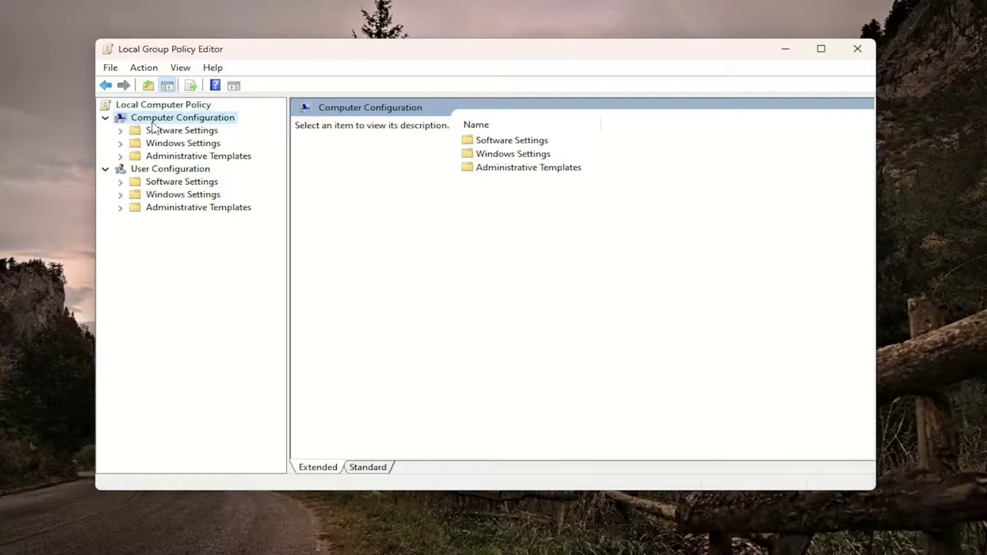
left_click(158, 158)
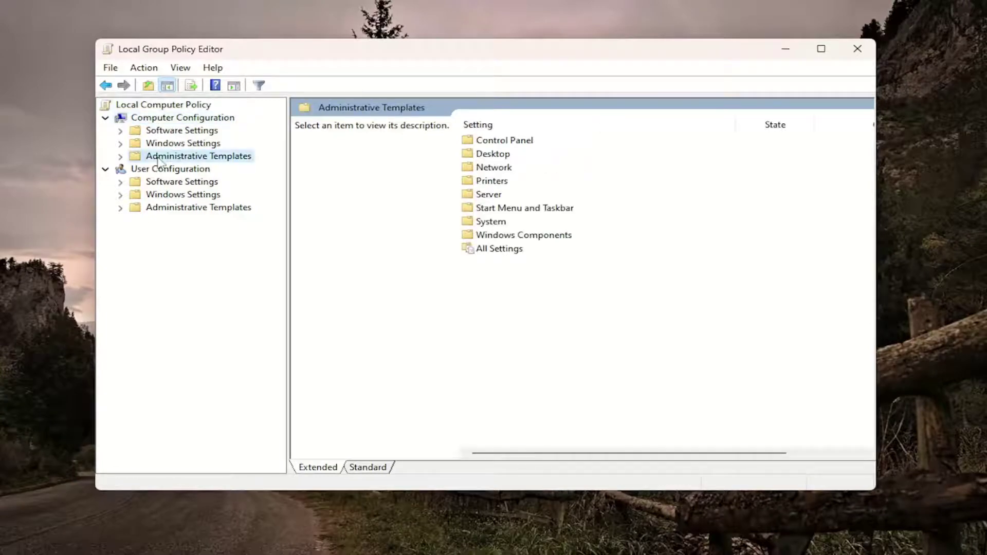
double_click(158, 156)
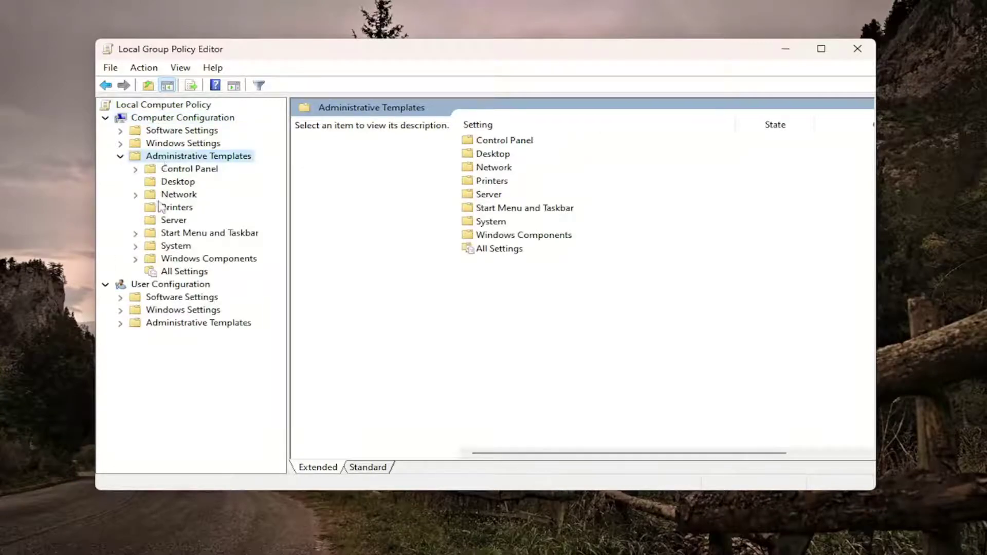
double_click(166, 246)
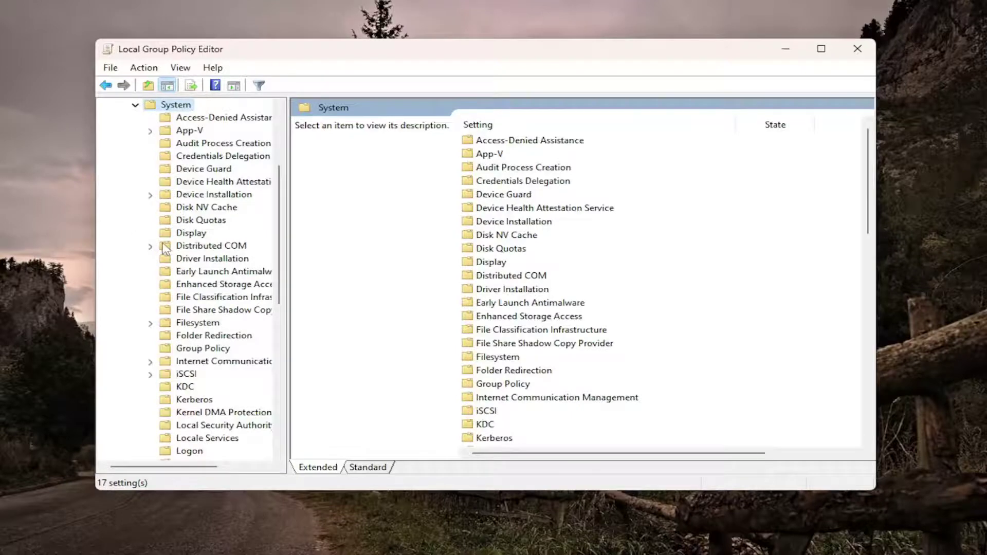
left_click(191, 221)
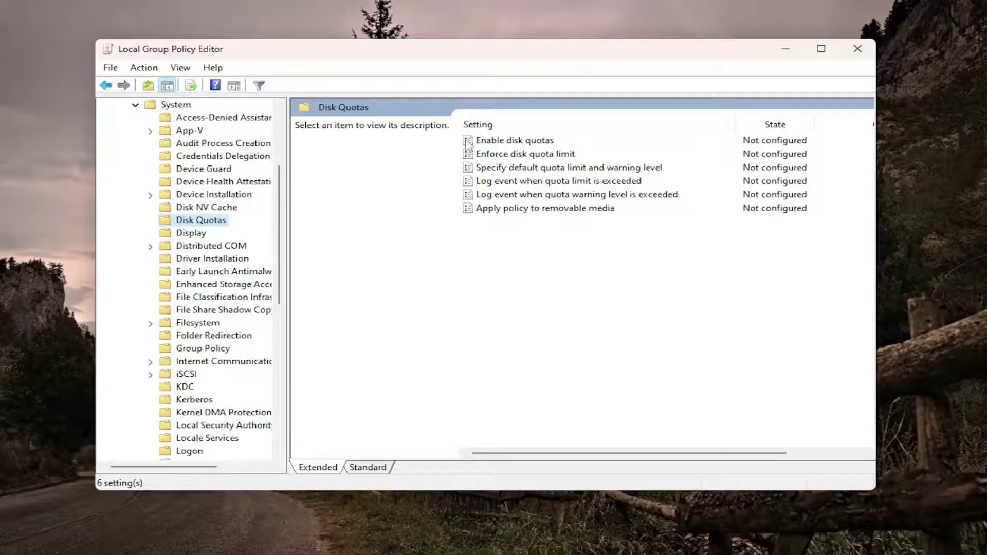
- Open Specify default quota limit and warning level, tick Enabled, then cancel without applying
left_click(523, 145)
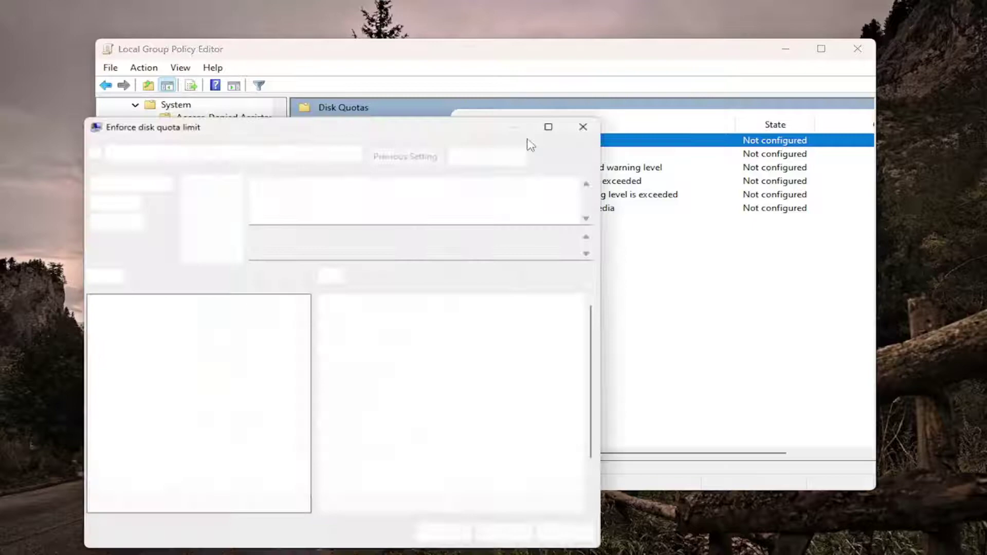
left_click_drag(384, 129, 555, 100)
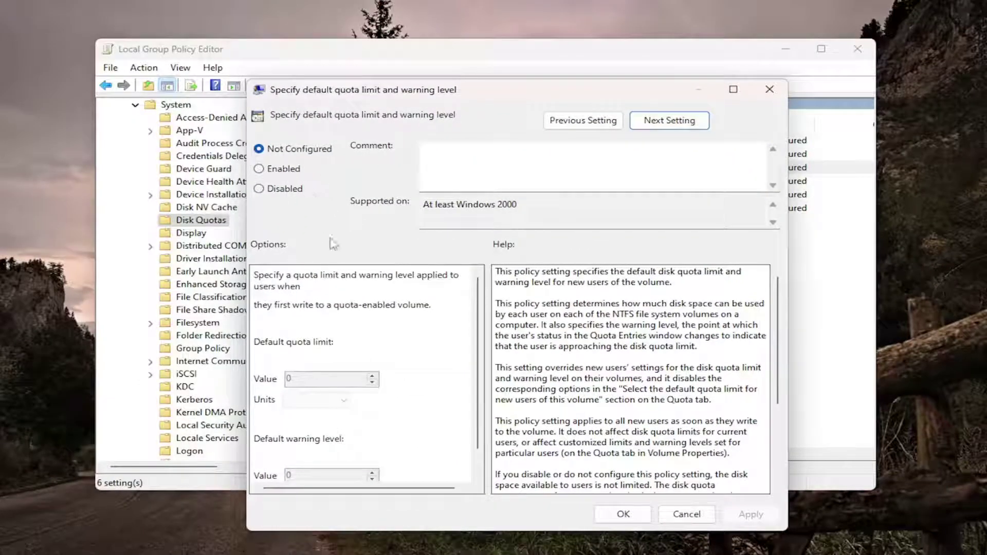
scroll(362, 360, "down", 1)
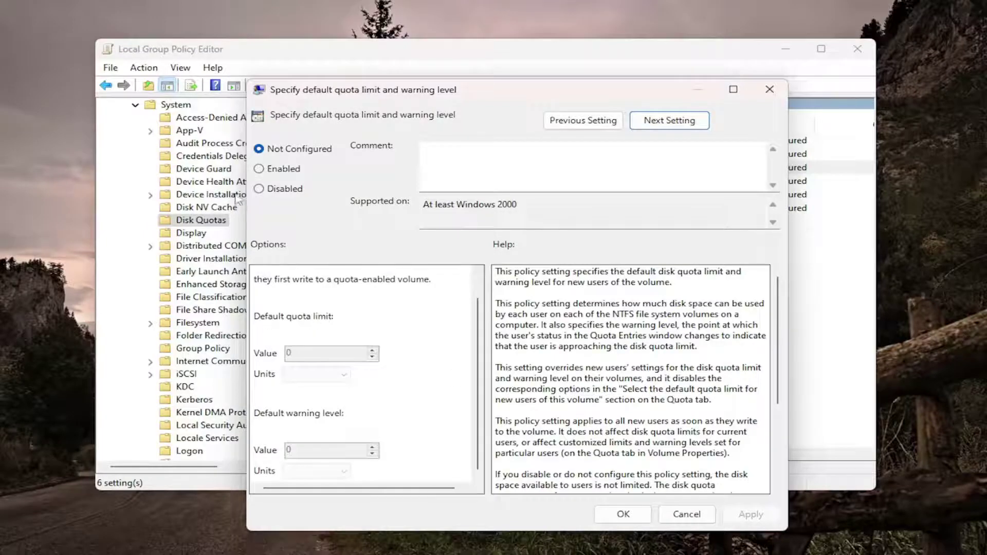
left_click(259, 168)
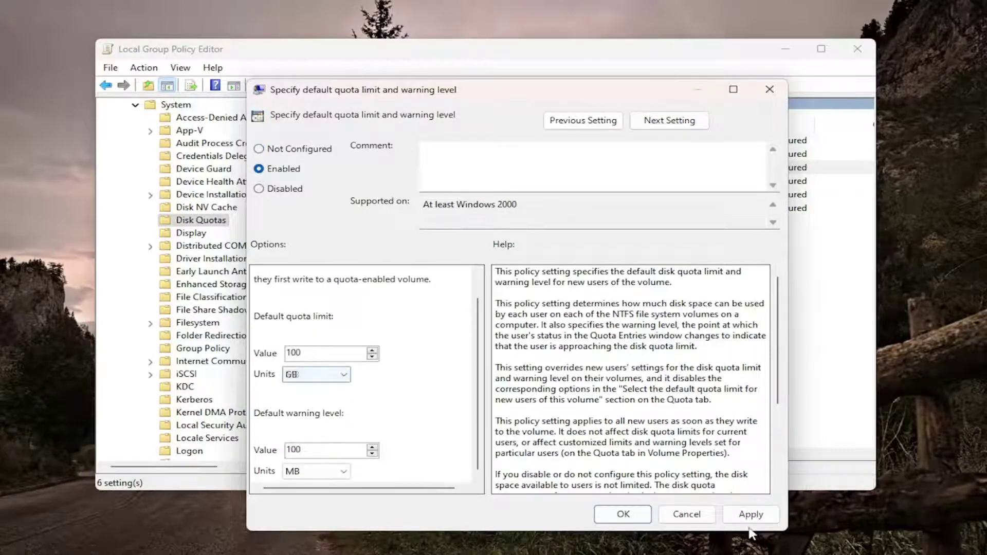
left_click(686, 514)
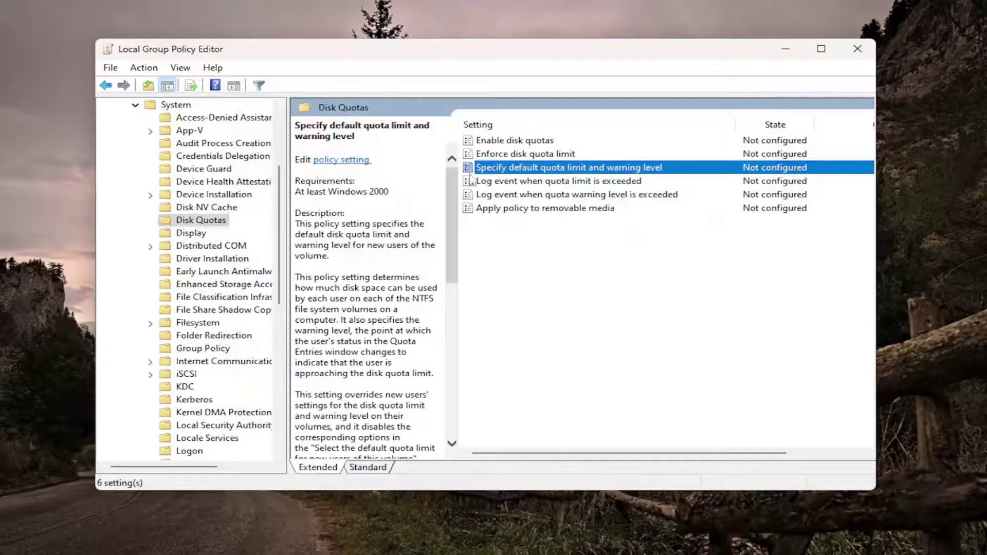
- Open Enforce disk quota limit, tick Enabled, and close it without saving
left_click(487, 155)
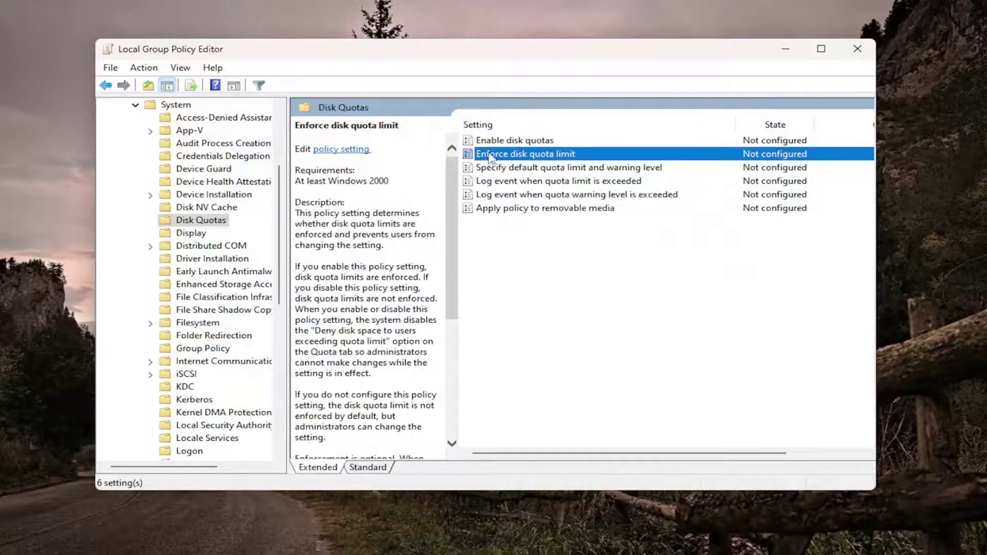
double_click(546, 156)
left_click_drag(211, 5, 542, 39)
left_click(342, 181)
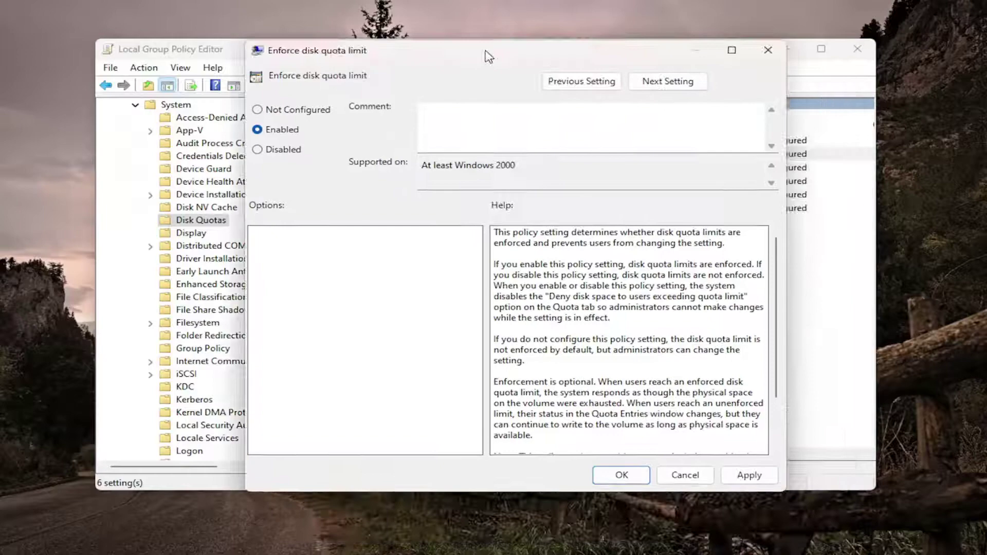
left_click(835, 100)
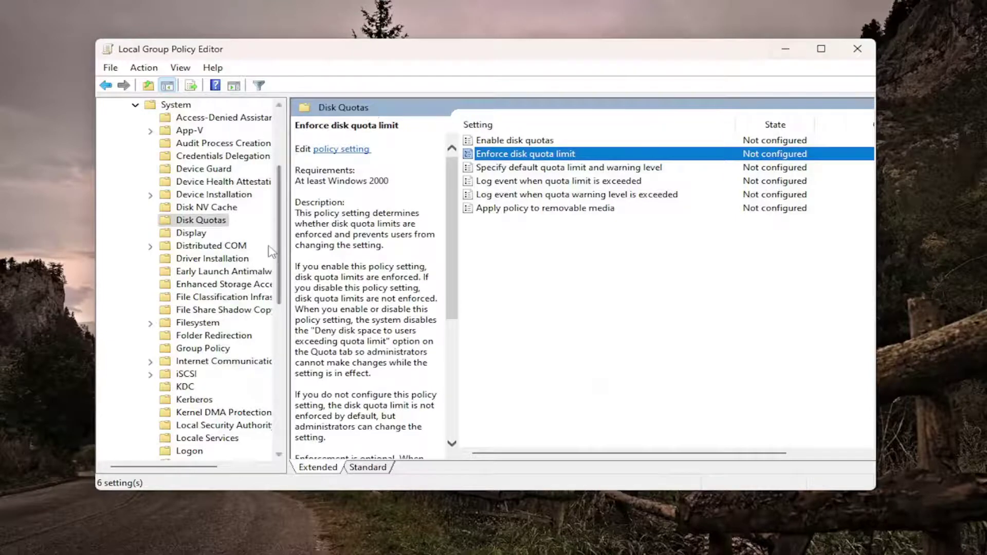
- Collapse Administrative Templates and Computer Configuration in the tree, then close the editor
scroll(263, 176, "up", 4)
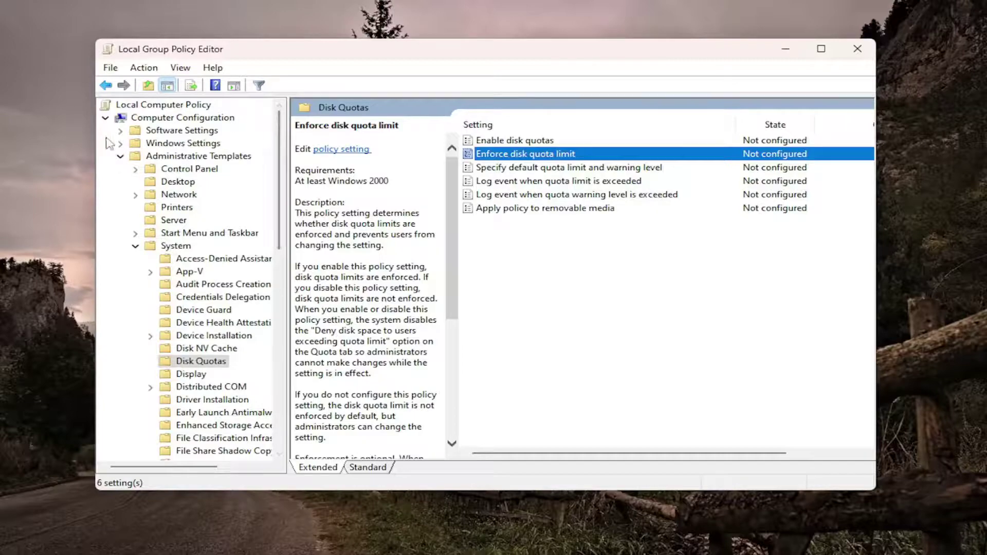
left_click(120, 156)
left_click(105, 117)
left_click(117, 118)
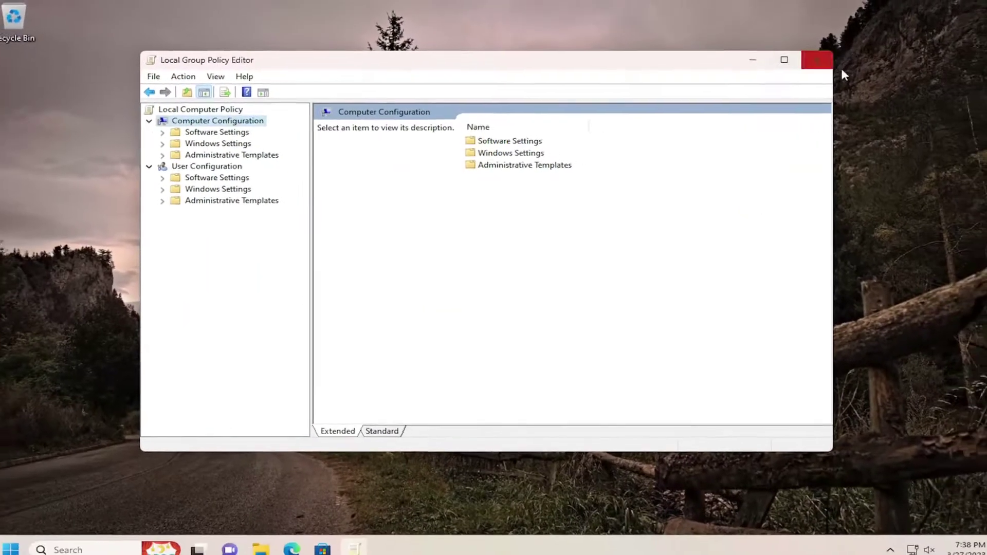
left_click(846, 52)
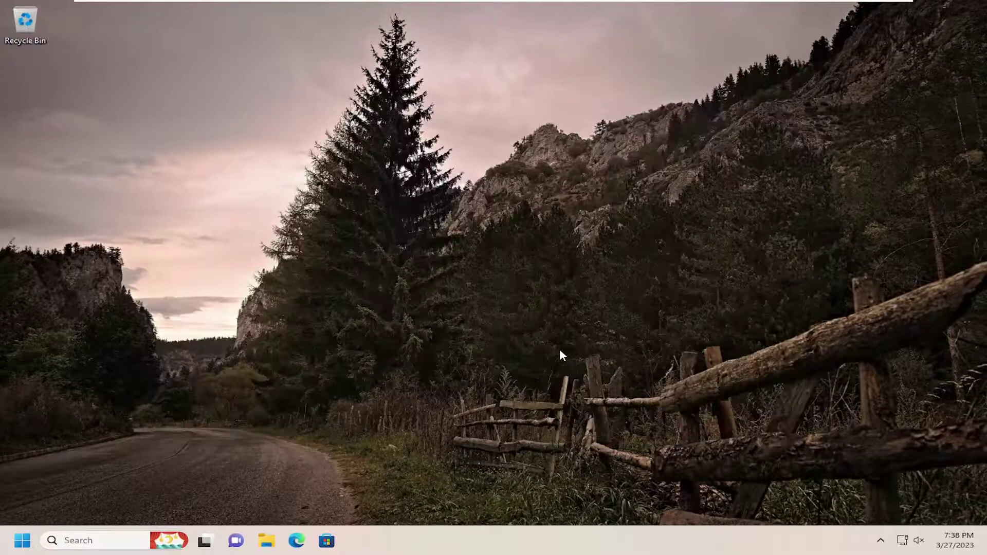